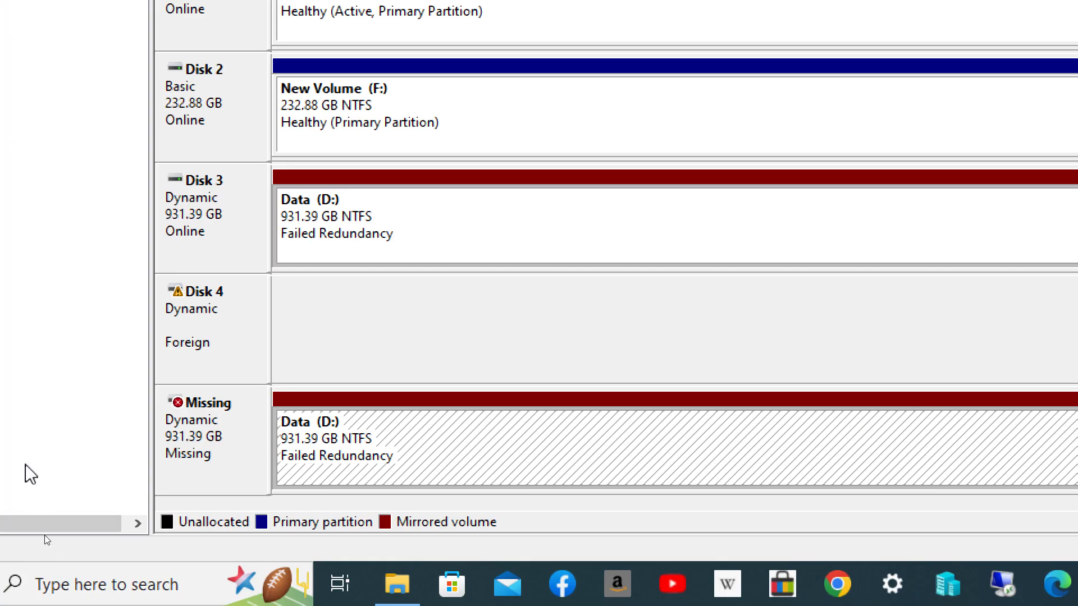
pyautogui.press('super')
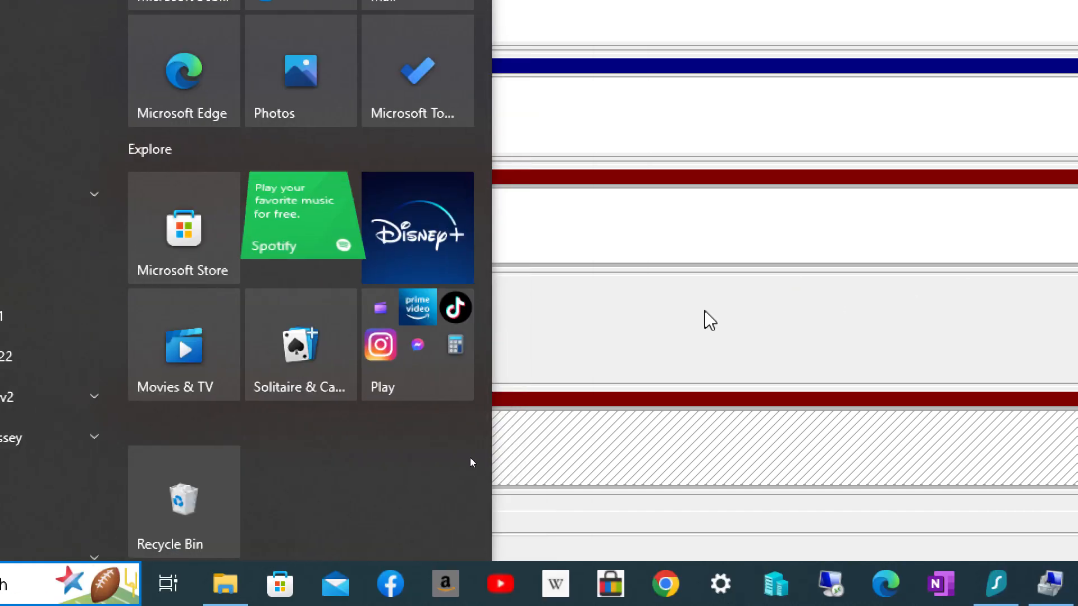
pyautogui.click(875, 310)
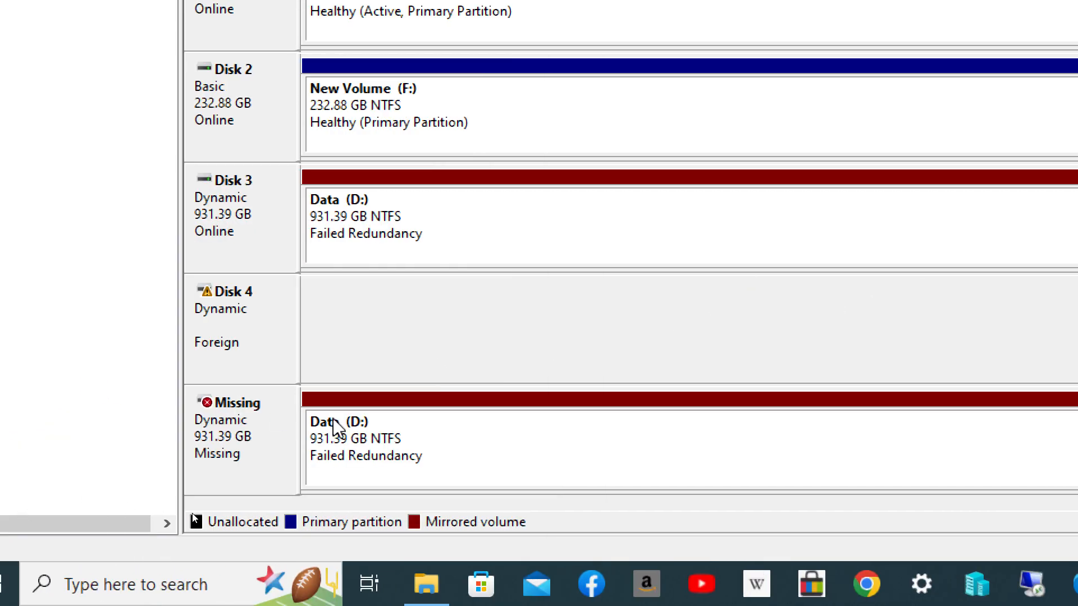
pyautogui.click(220, 317)
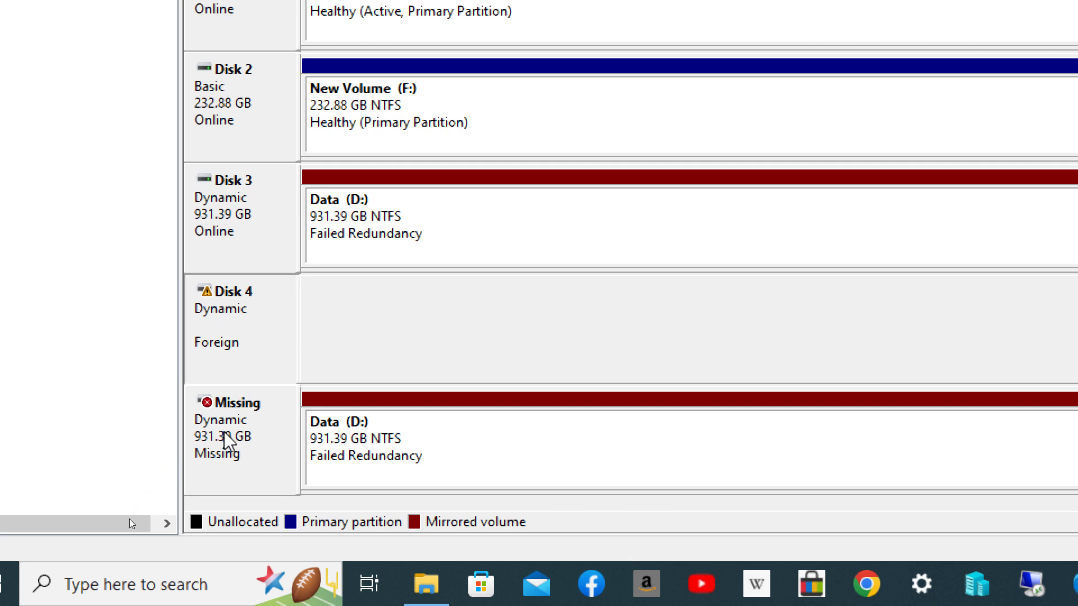
# - Try to reactivate the Data (D:) volume on the missing disk, accepting the chkdsk recommendation
pyautogui.click(370, 437)
pyautogui.rightClick(375, 406)
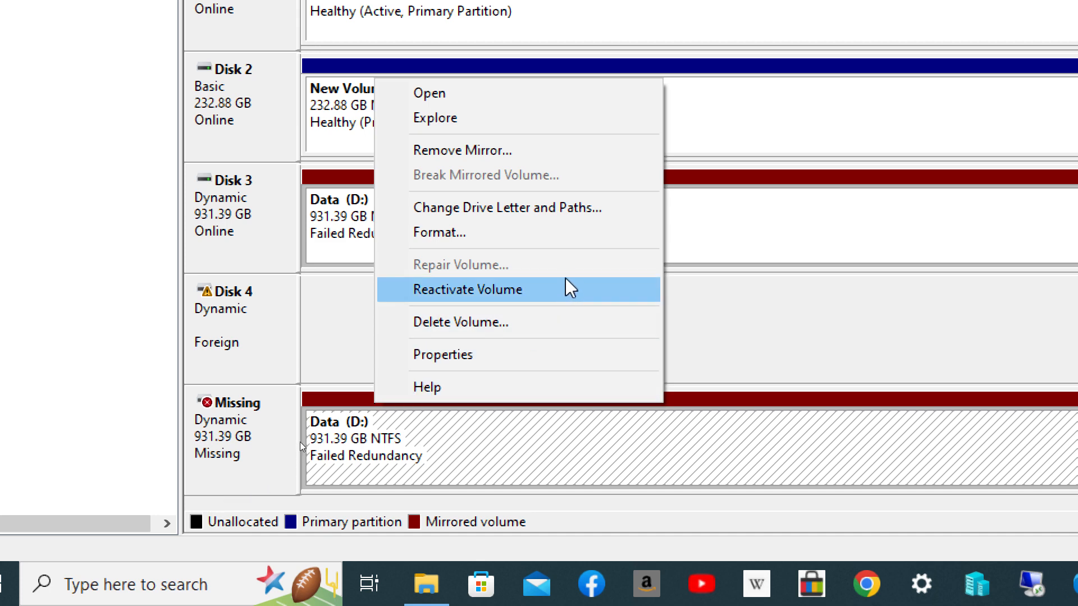
pyautogui.click(537, 283)
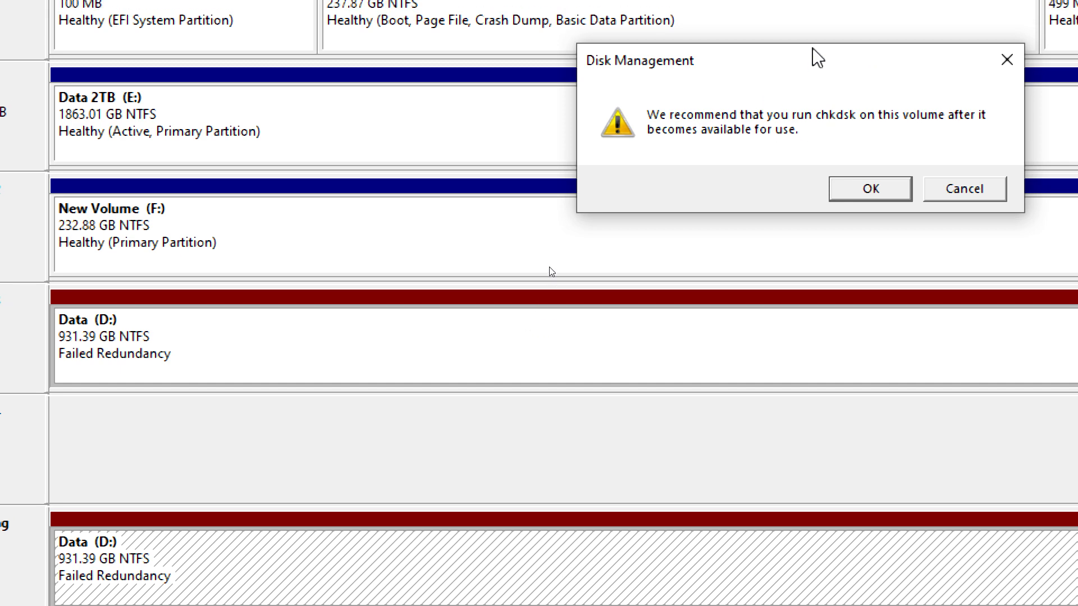
pyautogui.moveTo(812, 44); pyautogui.dragTo(326, 357)
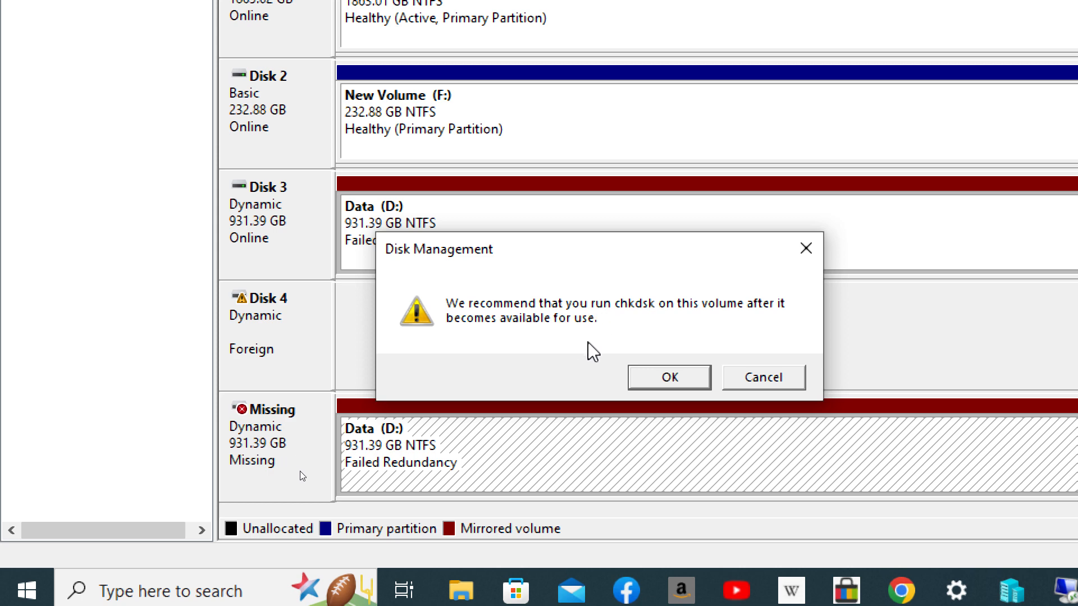
pyautogui.click(670, 377)
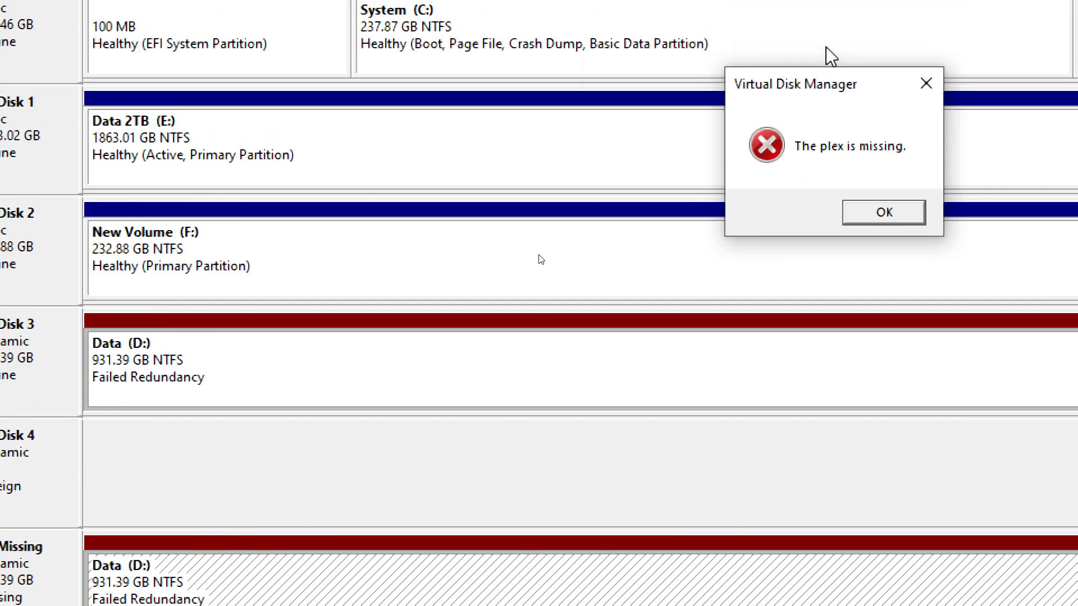
pyautogui.moveTo(830, 85); pyautogui.dragTo(237, 404)
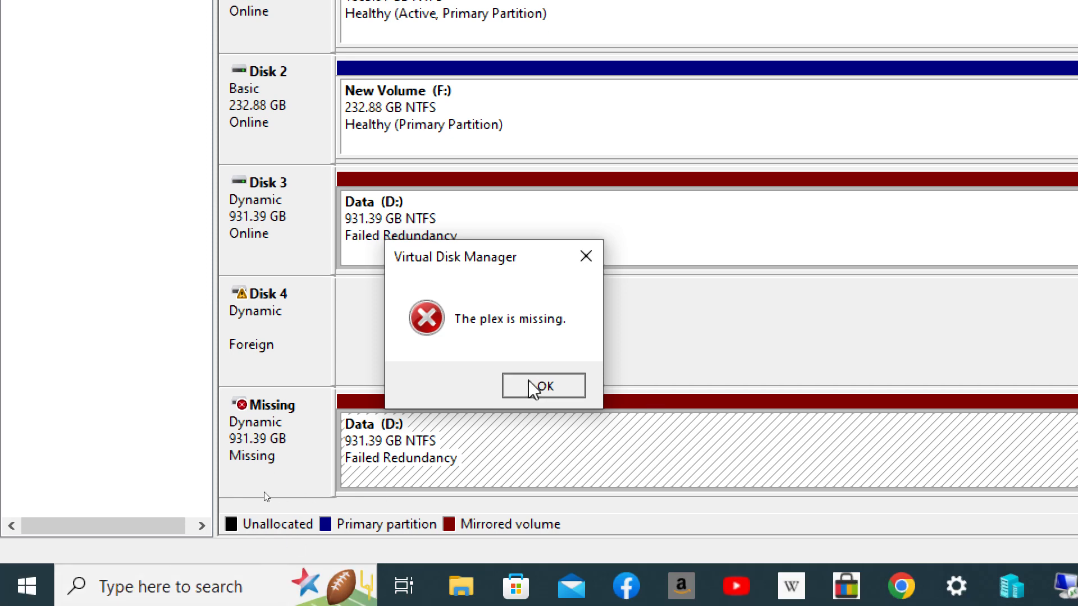
pyautogui.click(532, 386)
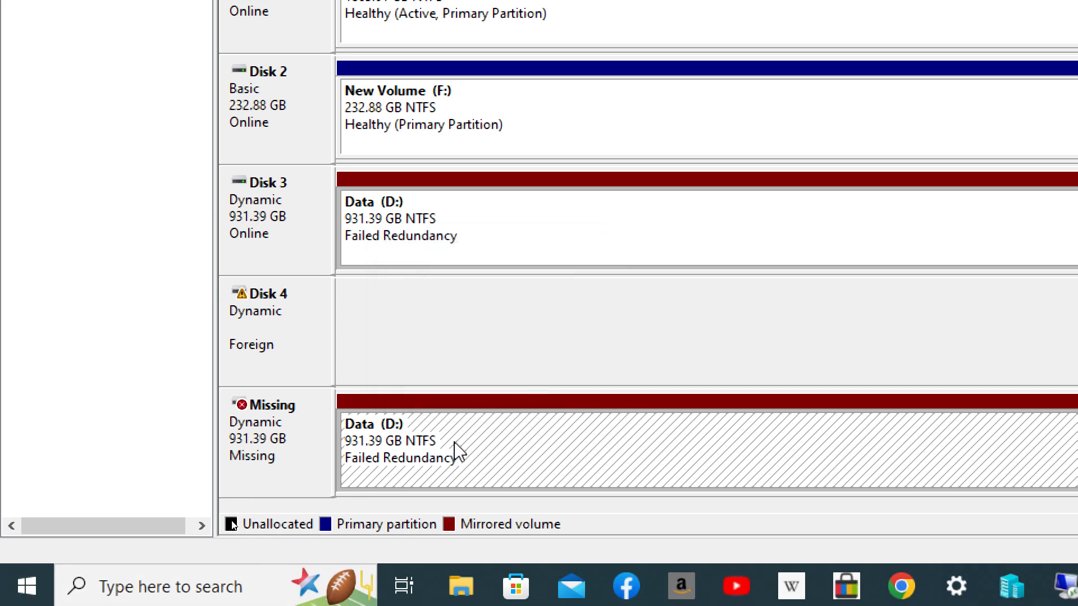
# - Remove the Data (D:) mirror from the missing disk and confirm the removal
pyautogui.rightClick(472, 436)
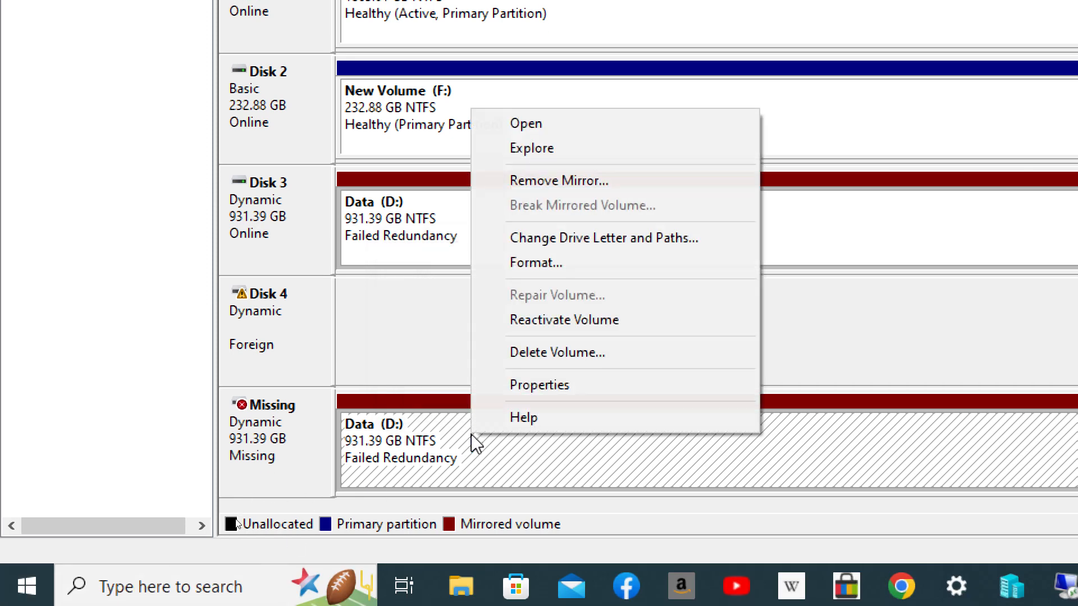
pyautogui.click(608, 180)
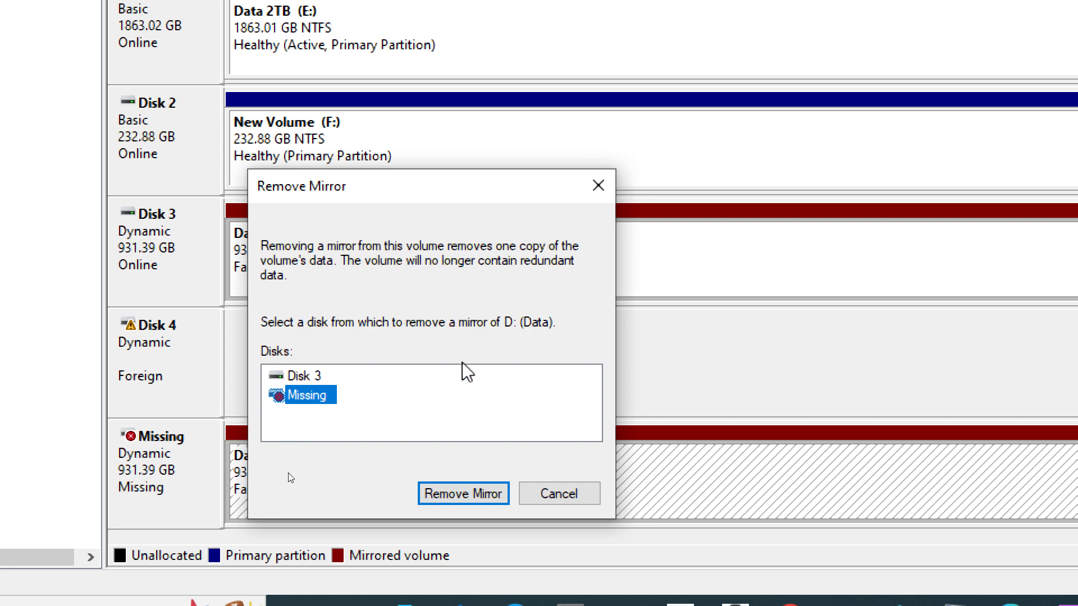
pyautogui.click(475, 497)
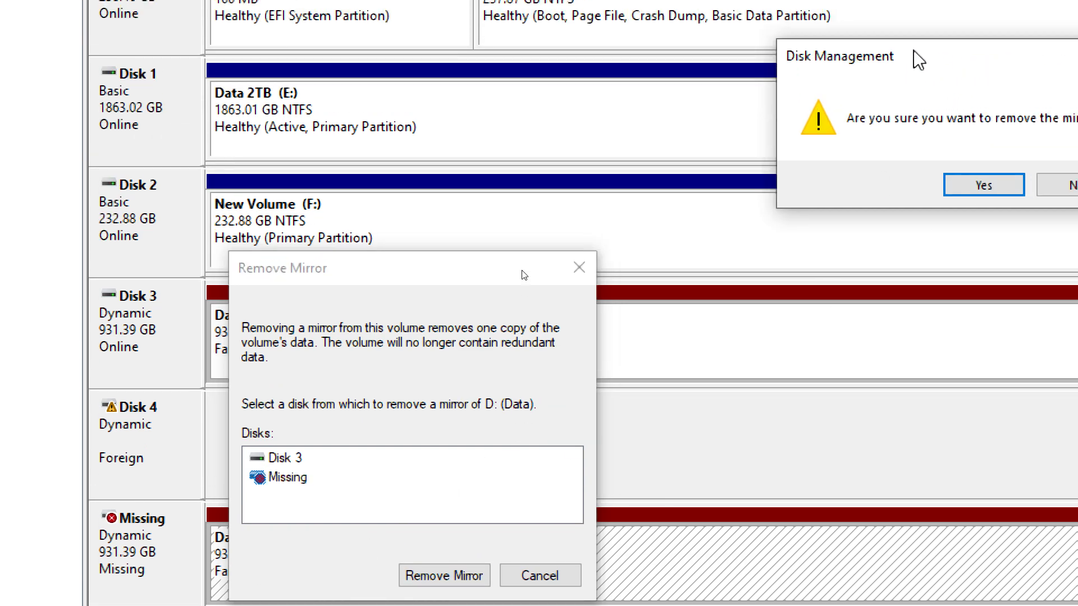
pyautogui.moveTo(935, 0); pyautogui.dragTo(406, 189)
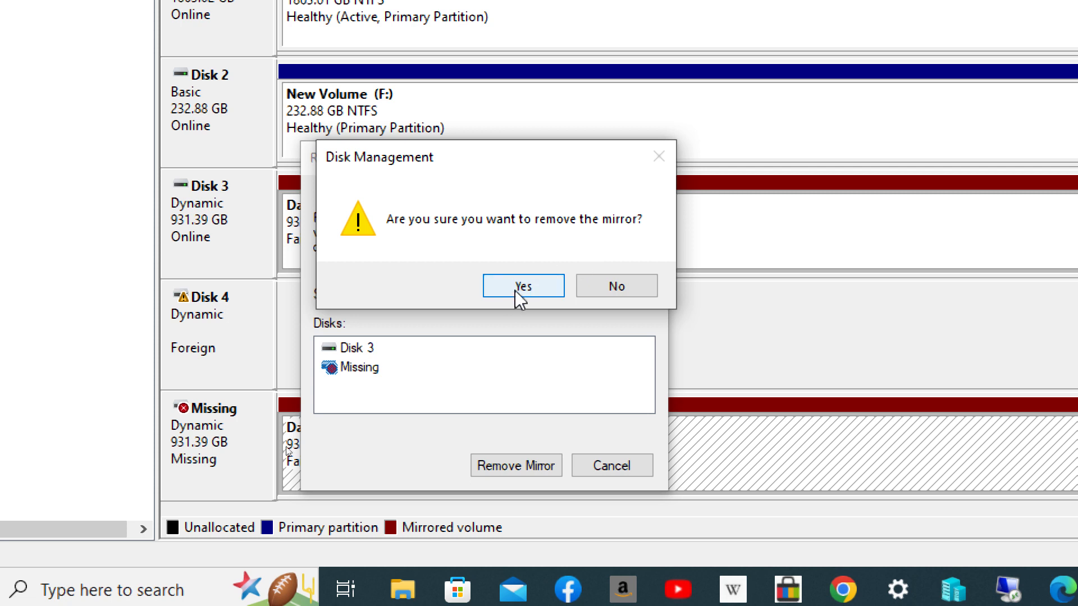
pyautogui.click(516, 291)
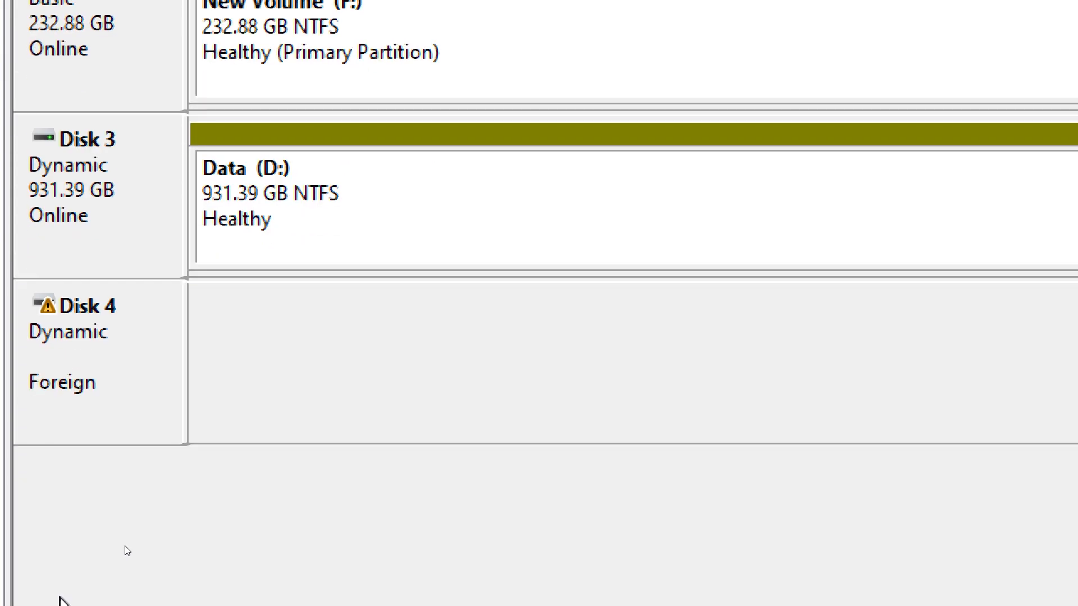
# - Convert the foreign dynamic Disk 4 to a basic disk, accepting the loss of its data
pyautogui.click(63, 345)
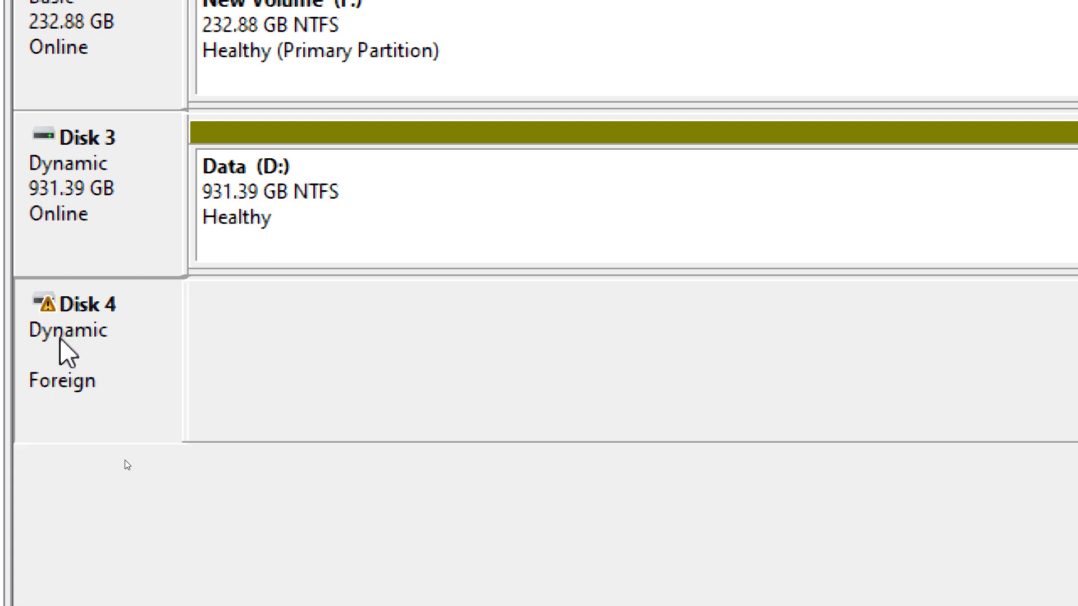
pyautogui.rightClick(79, 306)
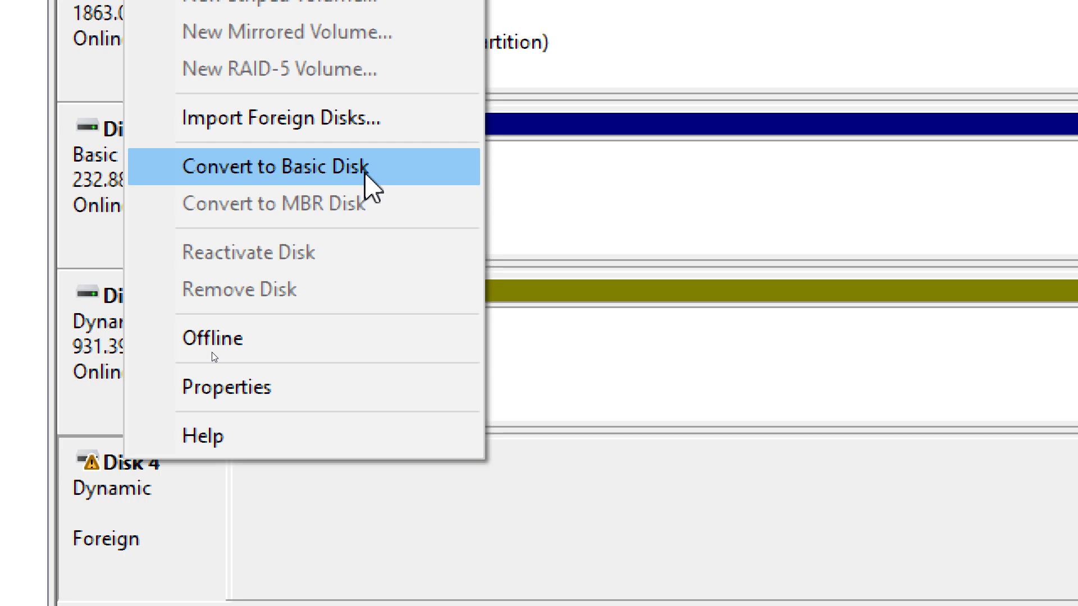
pyautogui.click(366, 169)
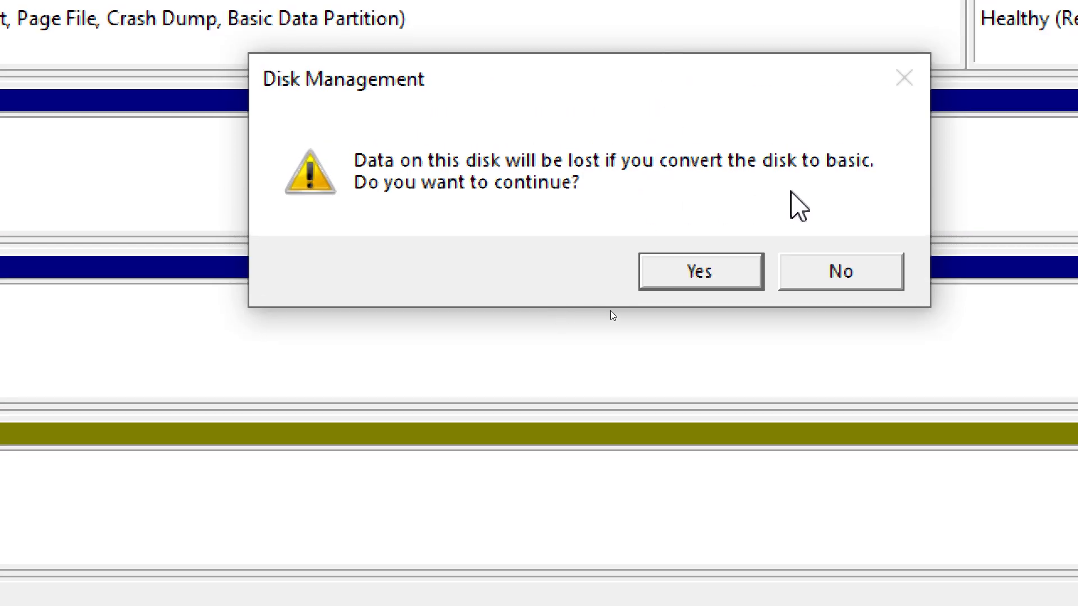
pyautogui.click(710, 279)
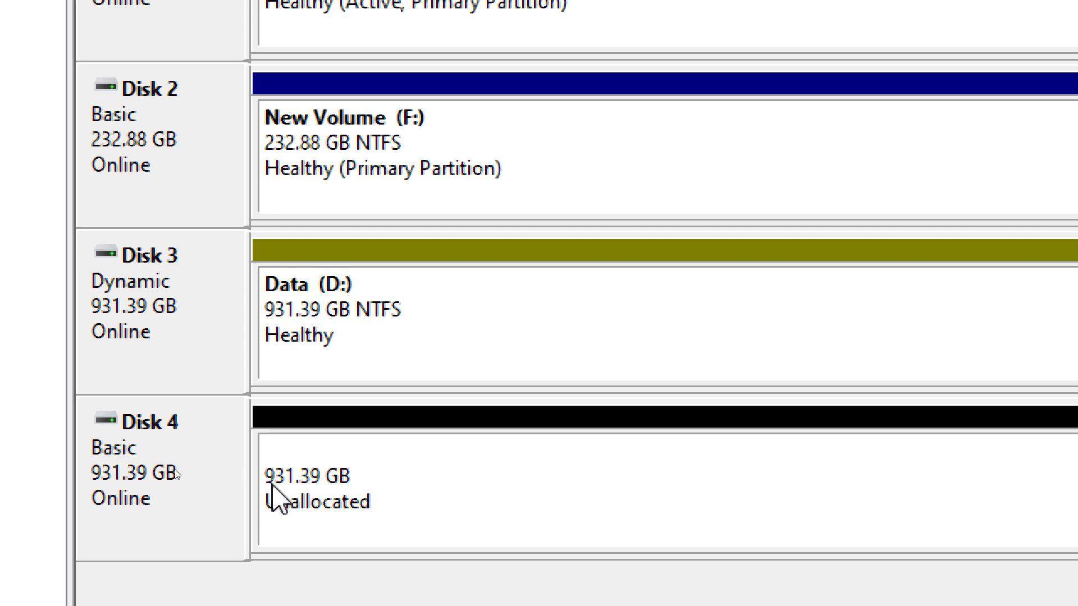
# - Add a mirror of the Data (D:) volume on Disk 4, accepting the conversion to a dynamic disk
pyautogui.click(162, 512)
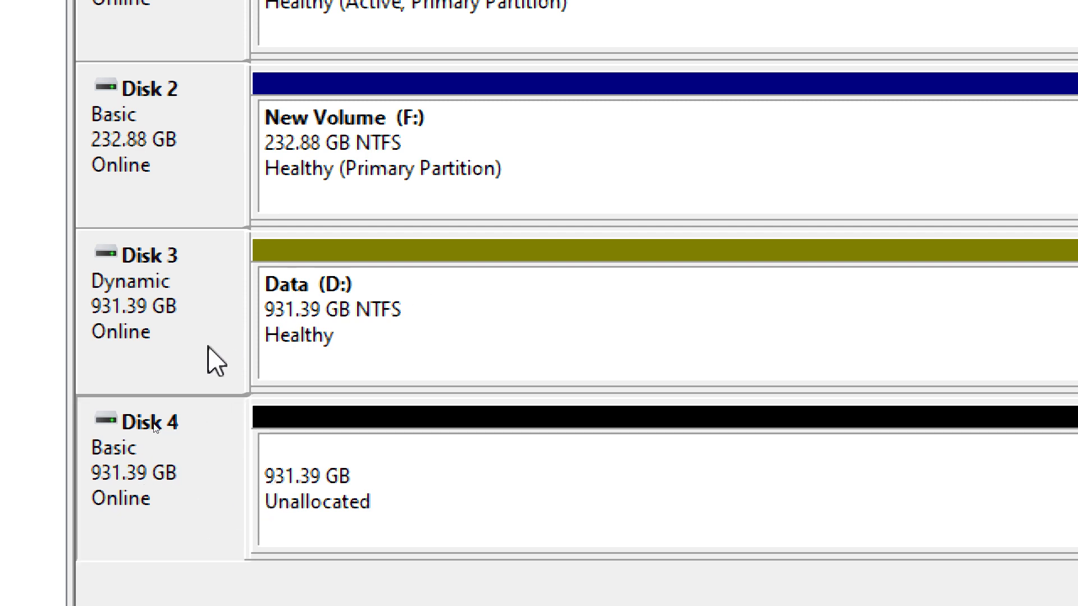
pyautogui.click(361, 337)
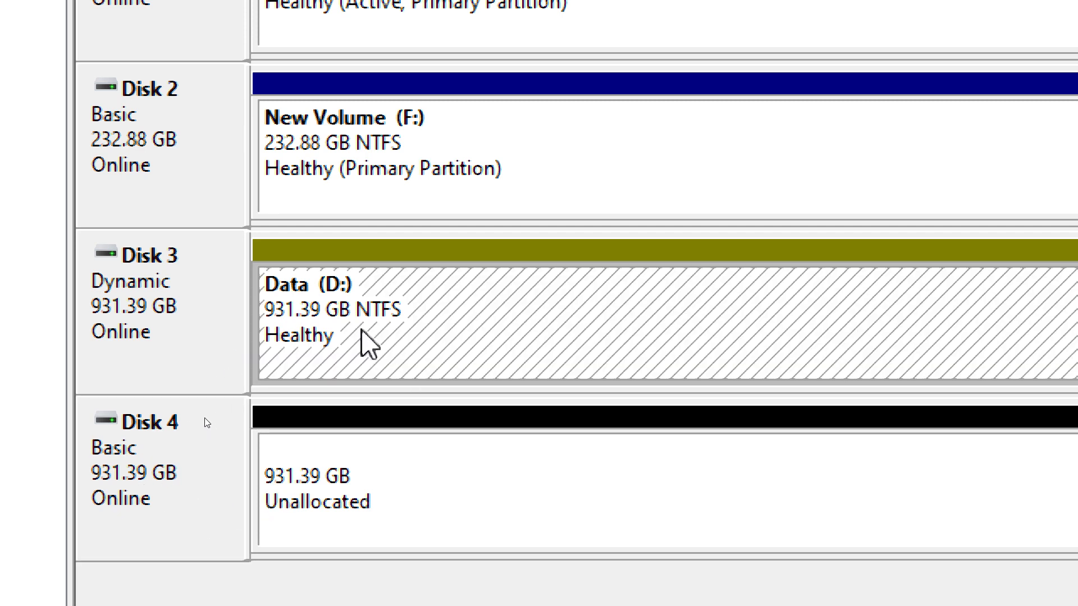
pyautogui.rightClick(362, 323)
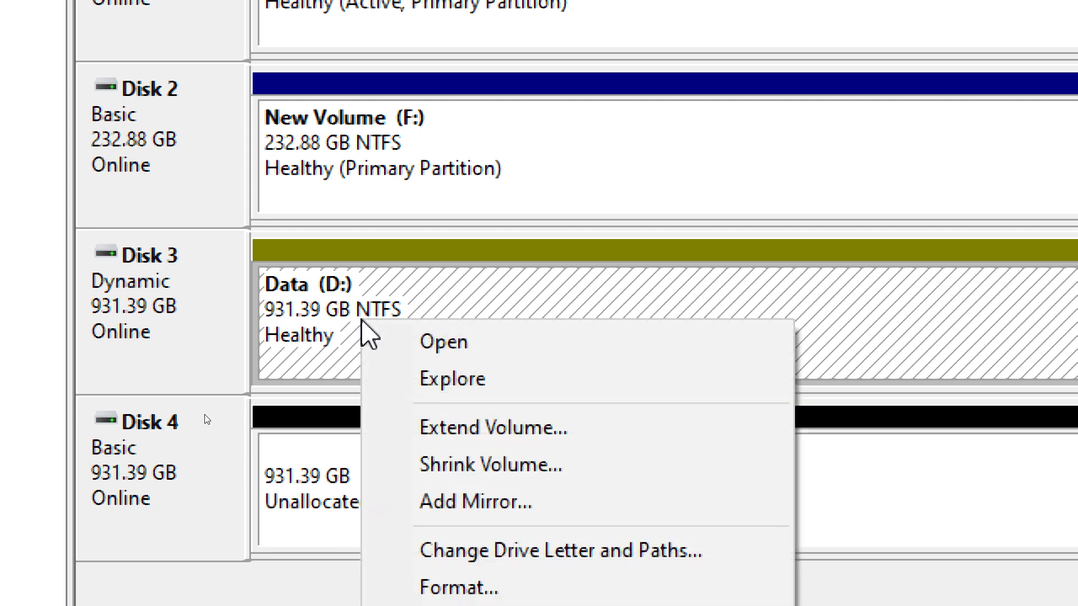
pyautogui.click(461, 505)
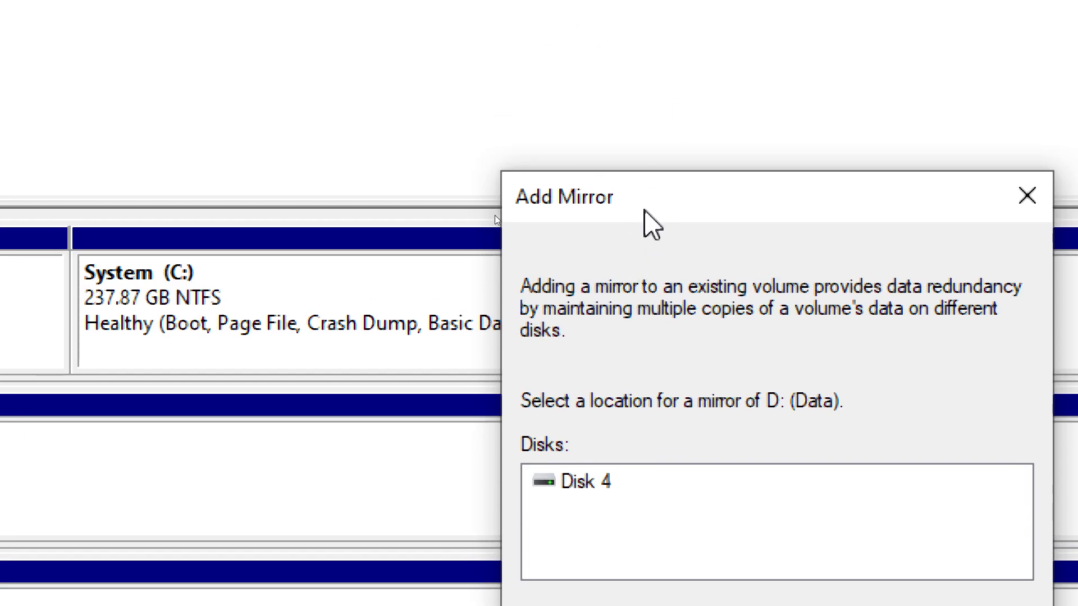
pyautogui.moveTo(646, 189); pyautogui.dragTo(564, 208)
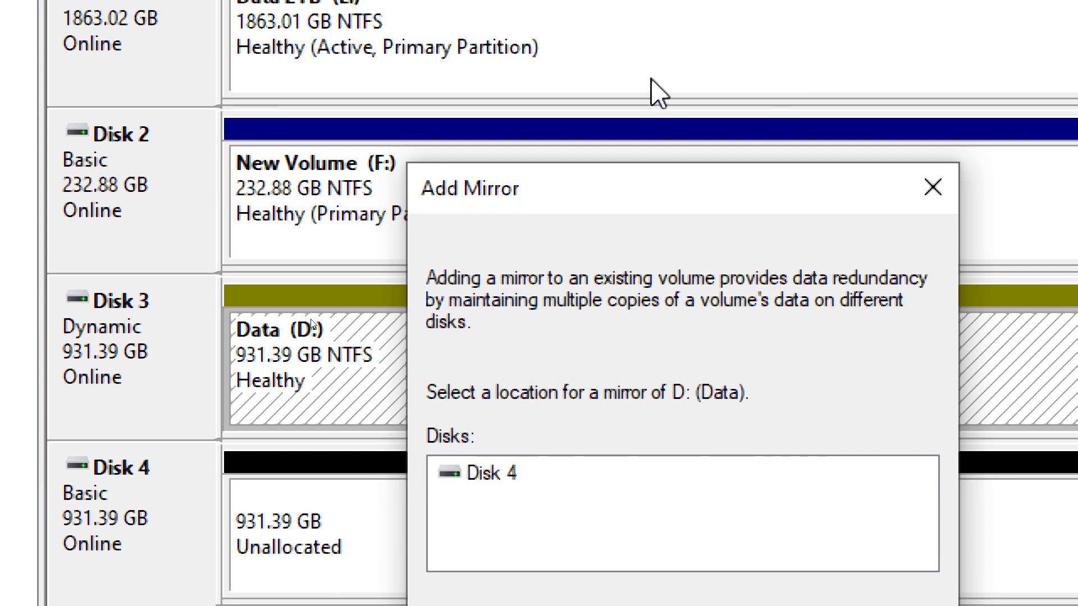
pyautogui.moveTo(602, 203); pyautogui.dragTo(630, 55)
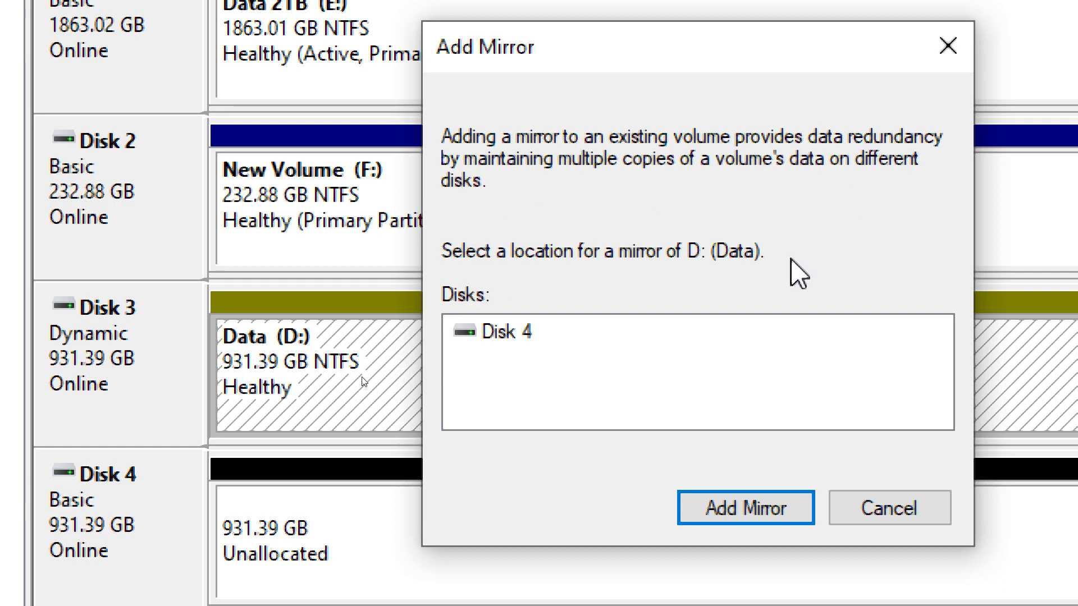
pyautogui.click(491, 332)
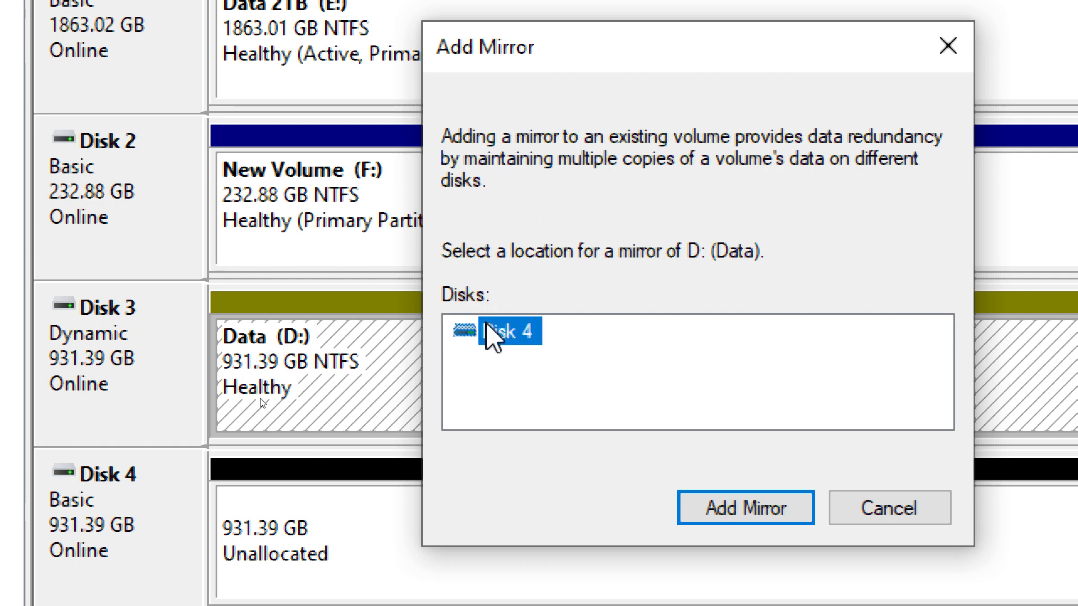
pyautogui.click(758, 520)
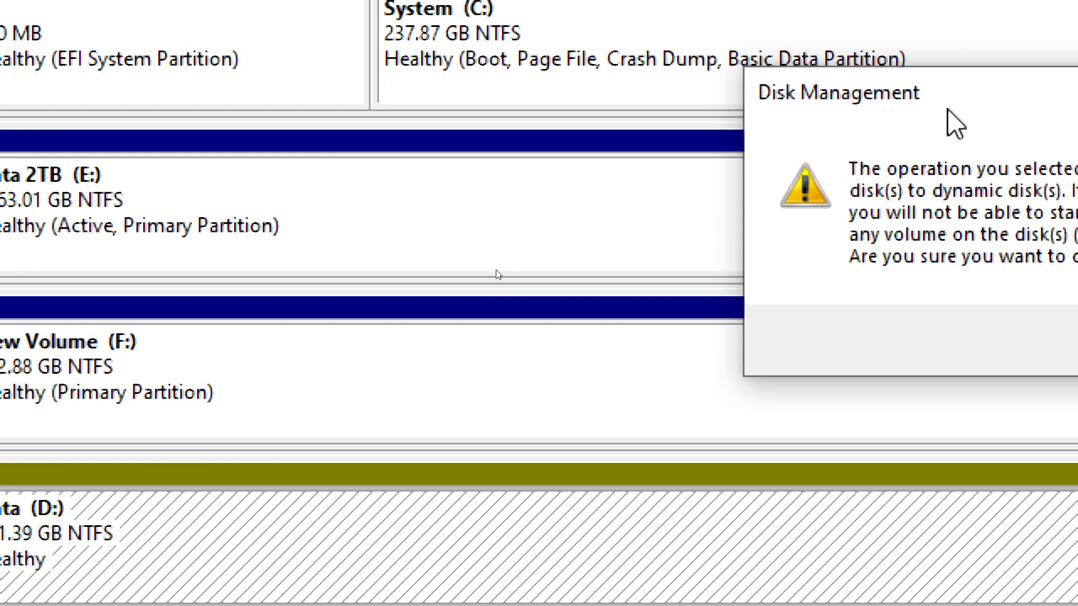
pyautogui.moveTo(945, 0); pyautogui.dragTo(65, 231)
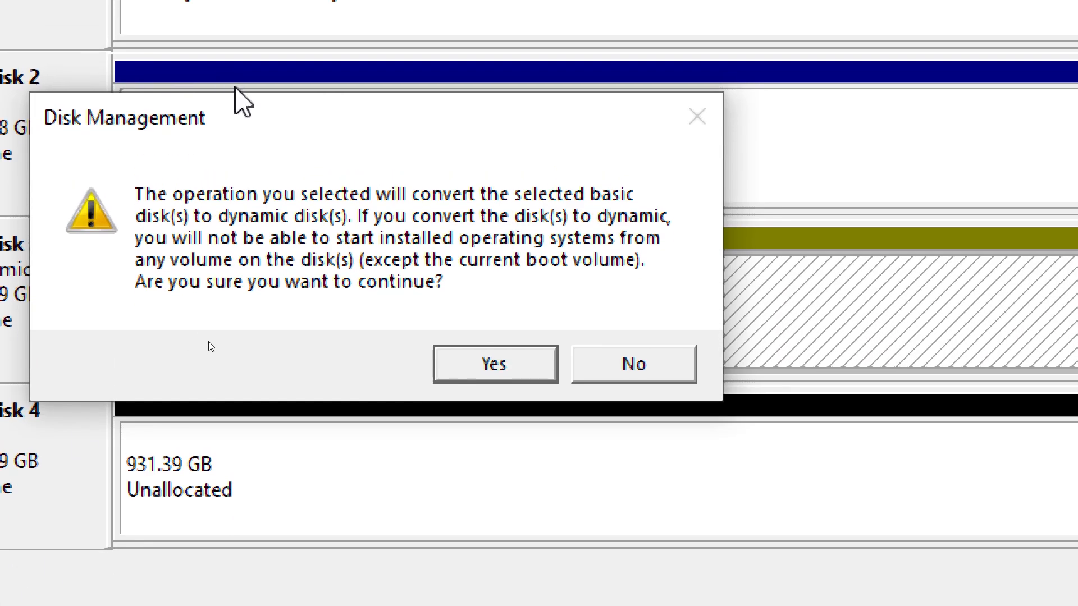
pyautogui.moveTo(235, 56); pyautogui.dragTo(412, 164)
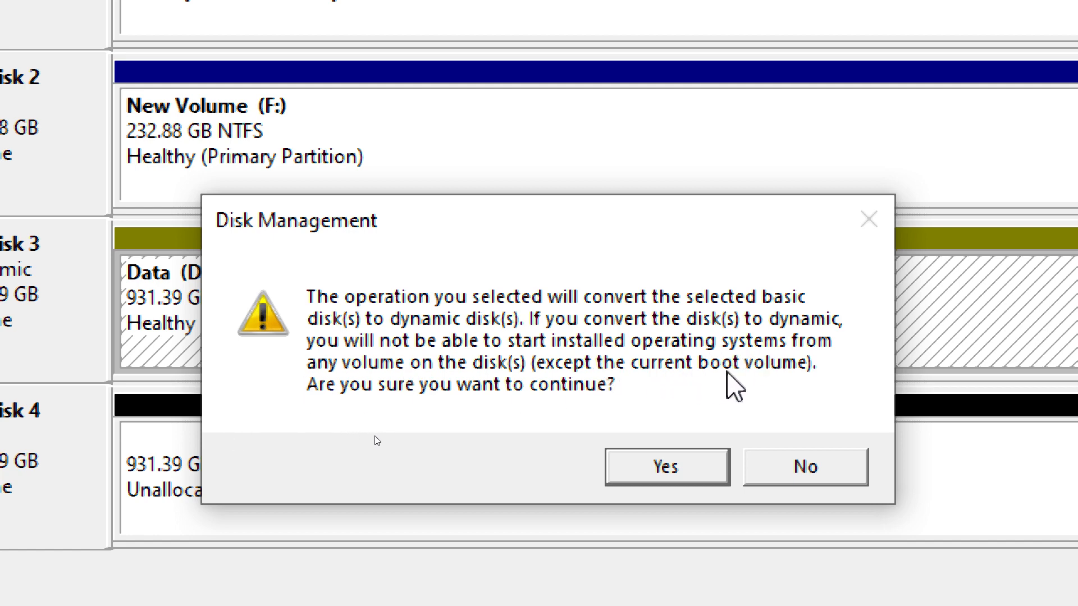
pyautogui.click(667, 471)
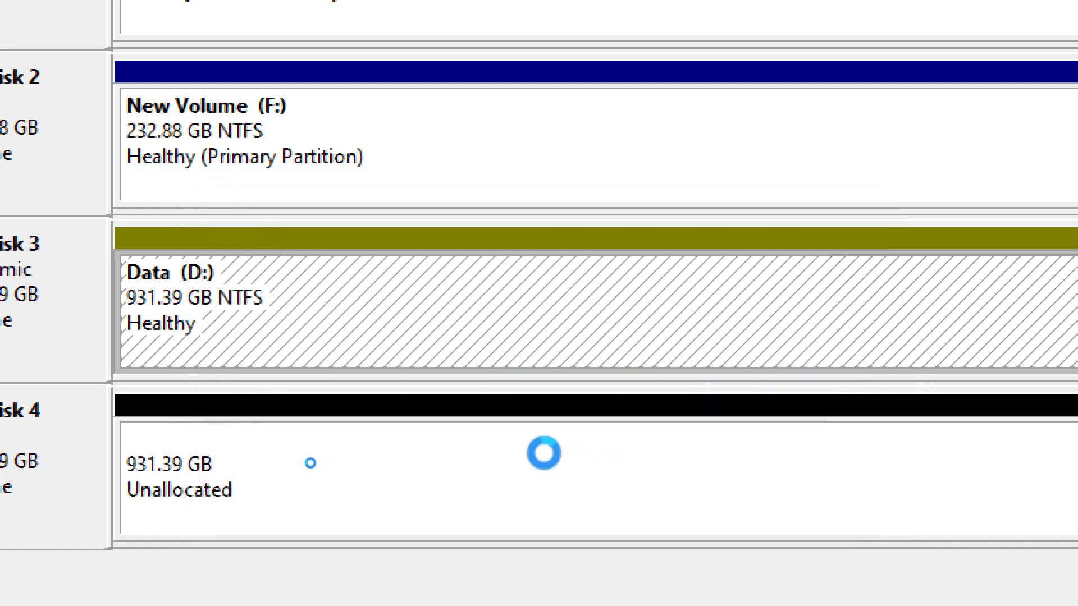